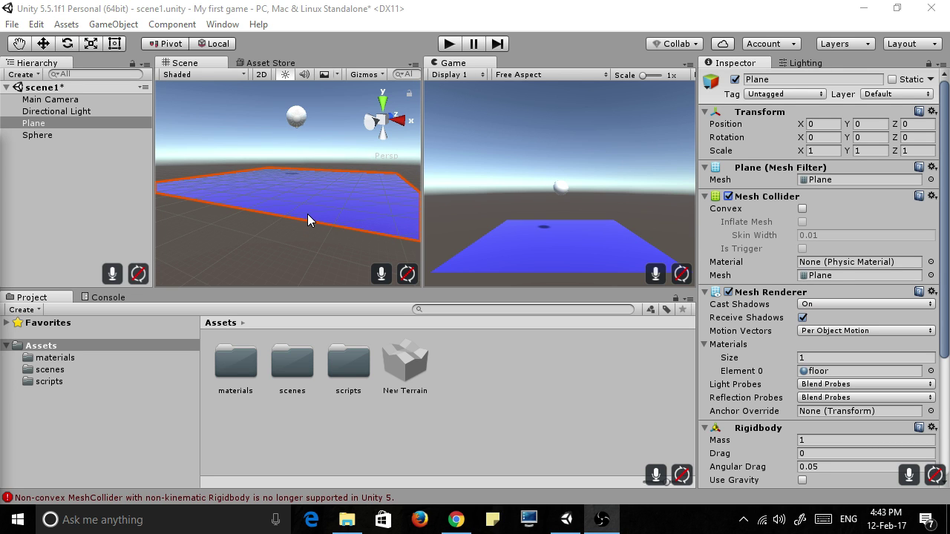
Step: Test-run the scene to watch the sphere fall, then select the Plane
click(450, 44)
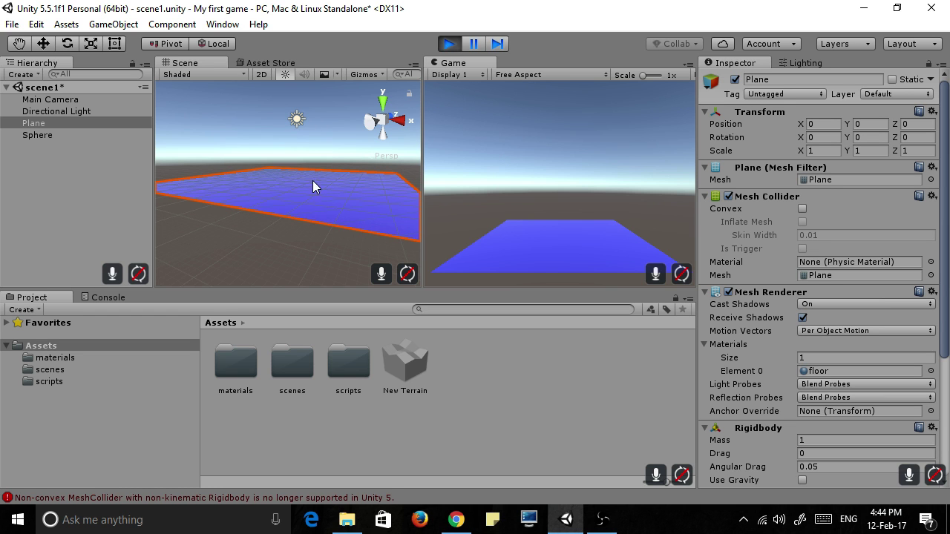
click(450, 44)
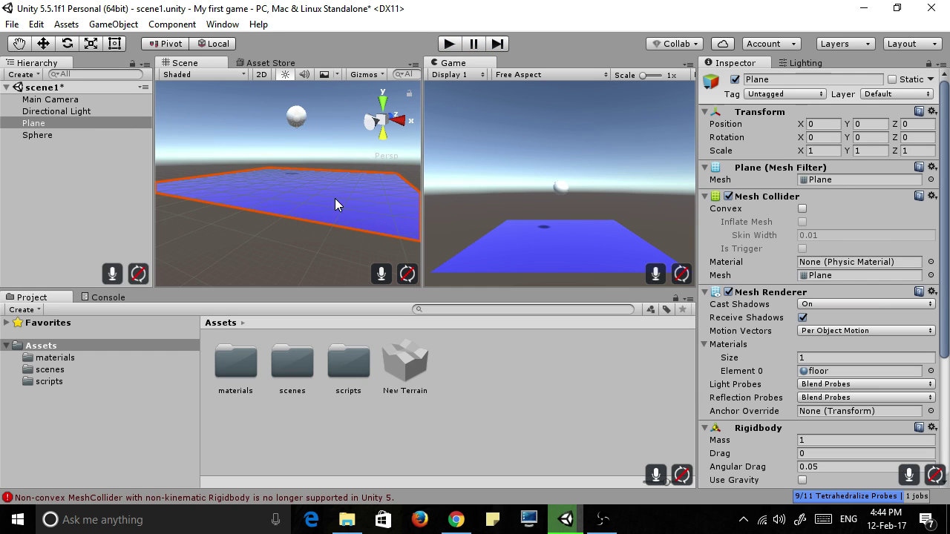
click(37, 124)
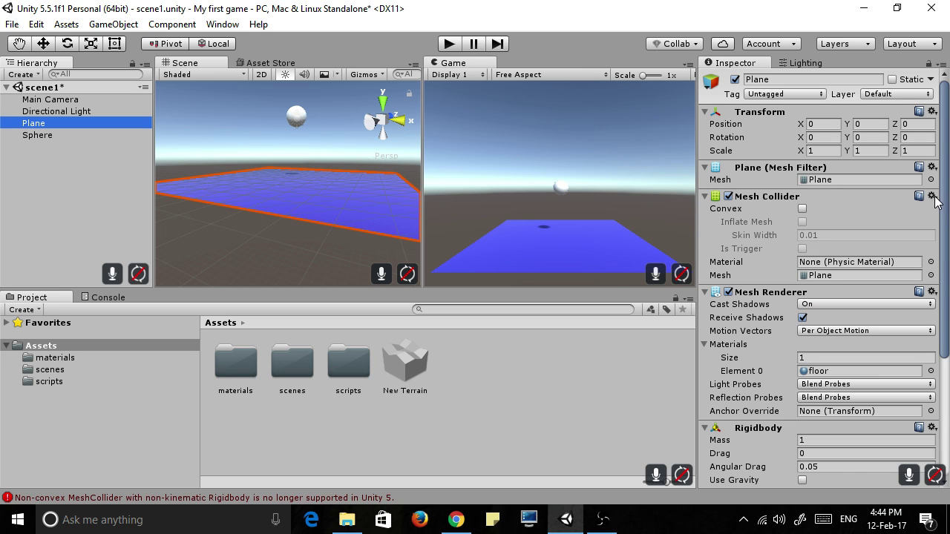
Step: Disable the Plane's Mesh Collider and search the components list for 'box'
click(729, 196)
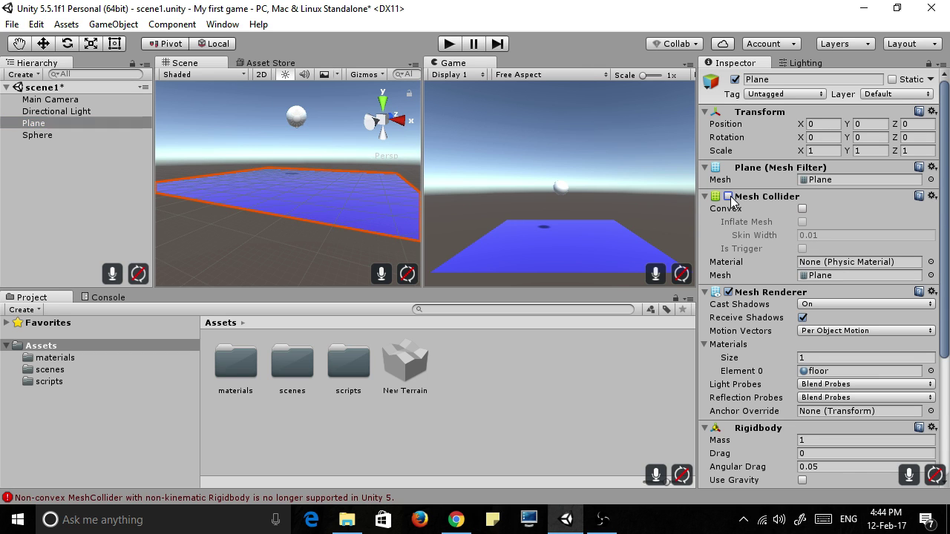
drag(945, 252, 943, 381)
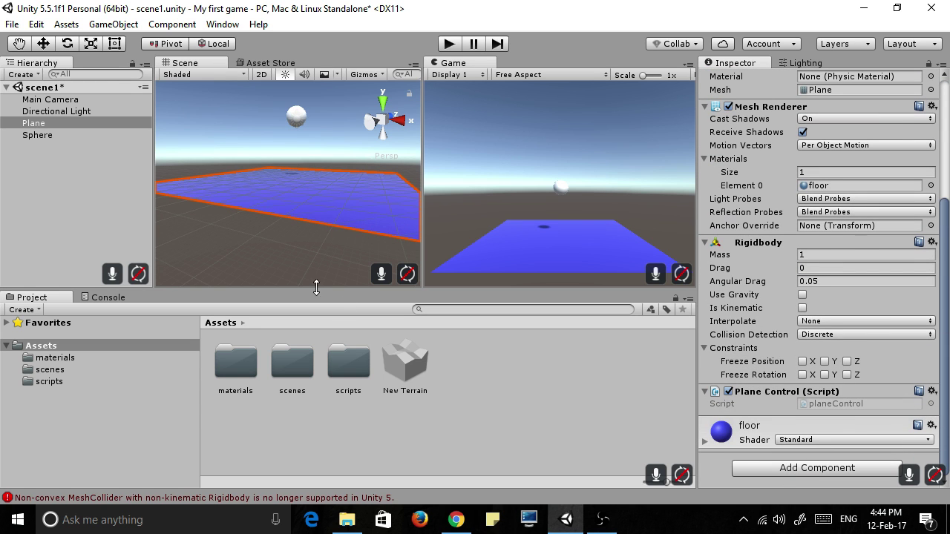
click(791, 466)
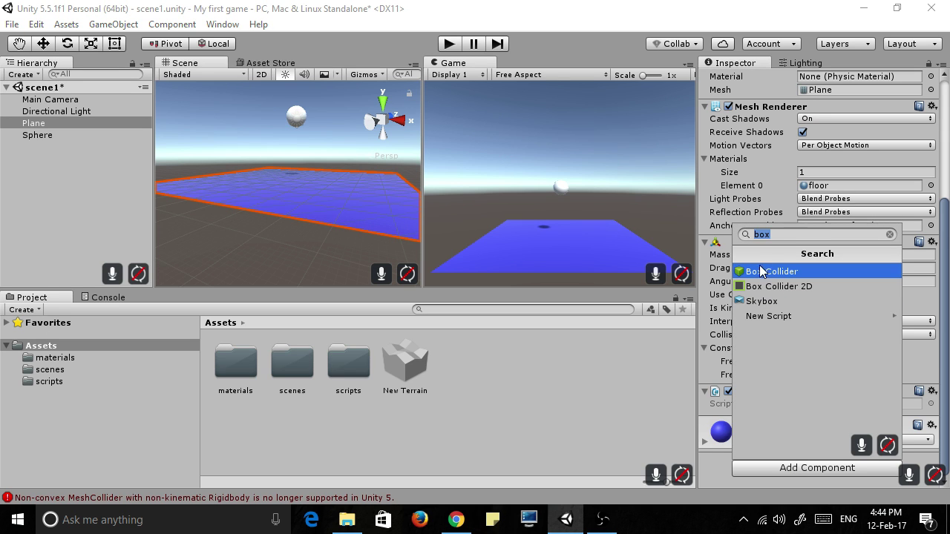
mouse_move(735, 226)
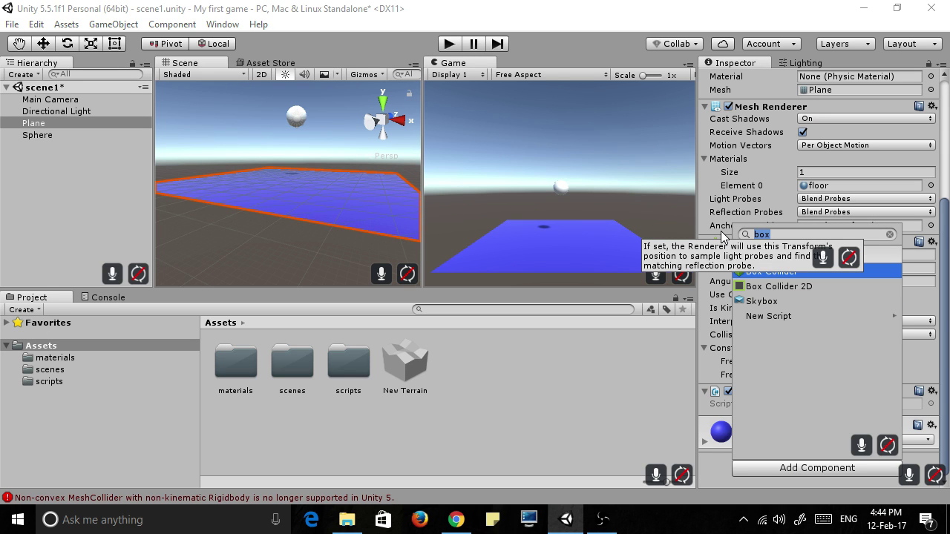
key(BackSpace)
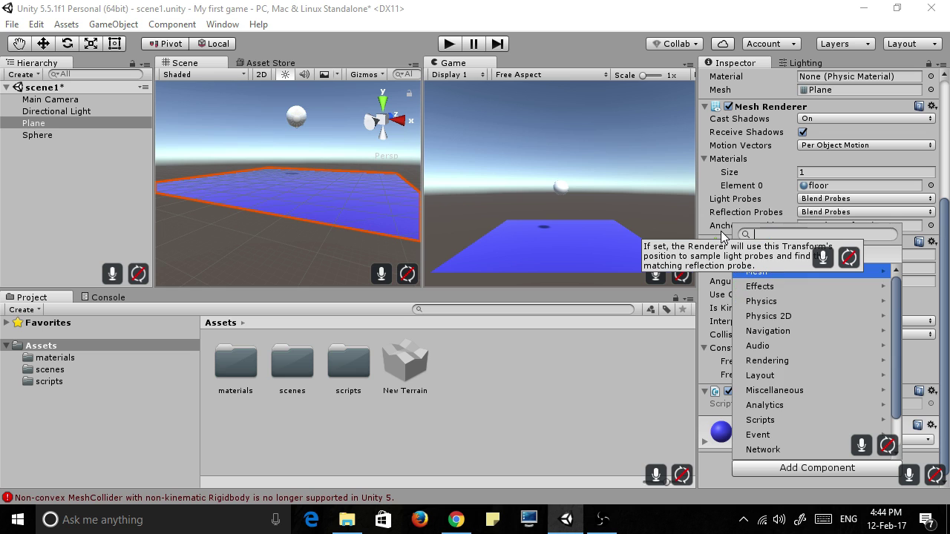
text(box)
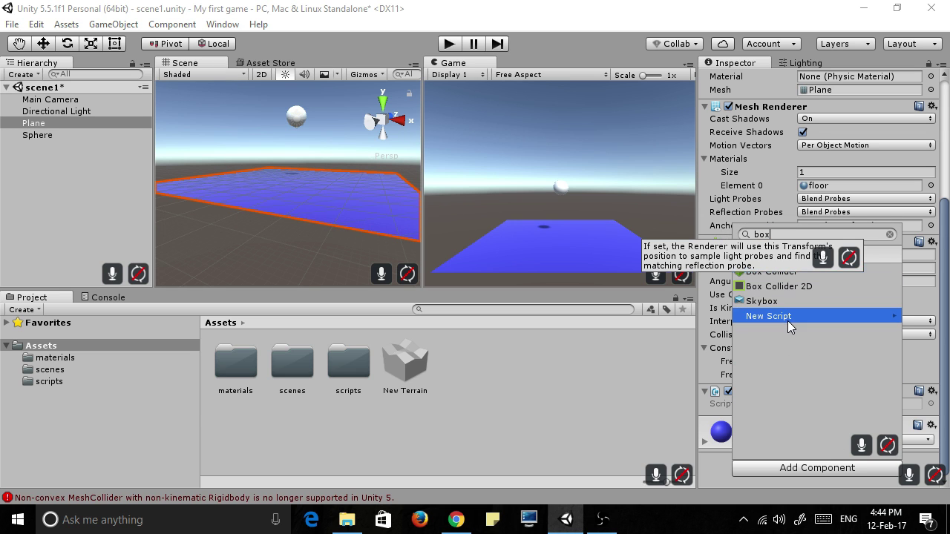
Step: Add a Box Collider to the Plane and set its Size Y to 2
click(782, 274)
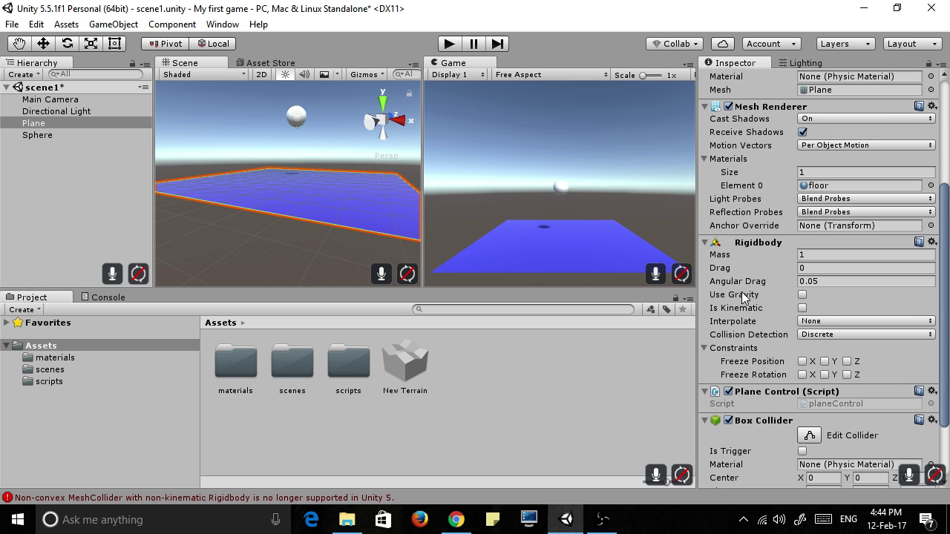
drag(947, 286, 940, 327)
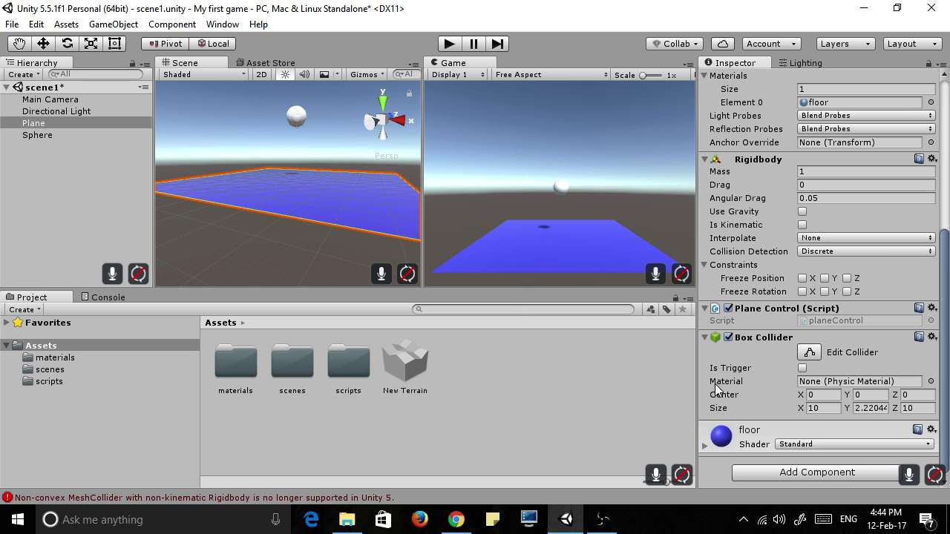
click(866, 412)
click(876, 408)
click(810, 357)
click(870, 407)
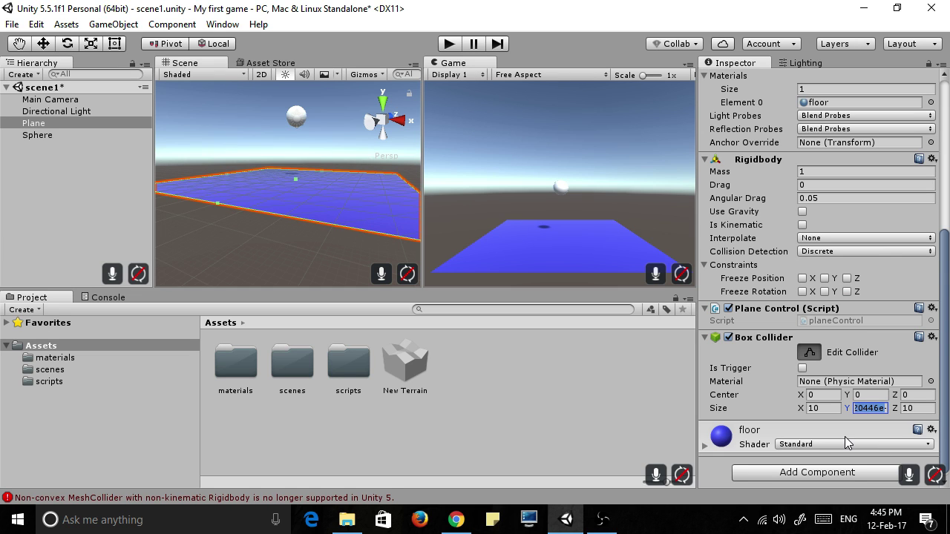
text(2.16)
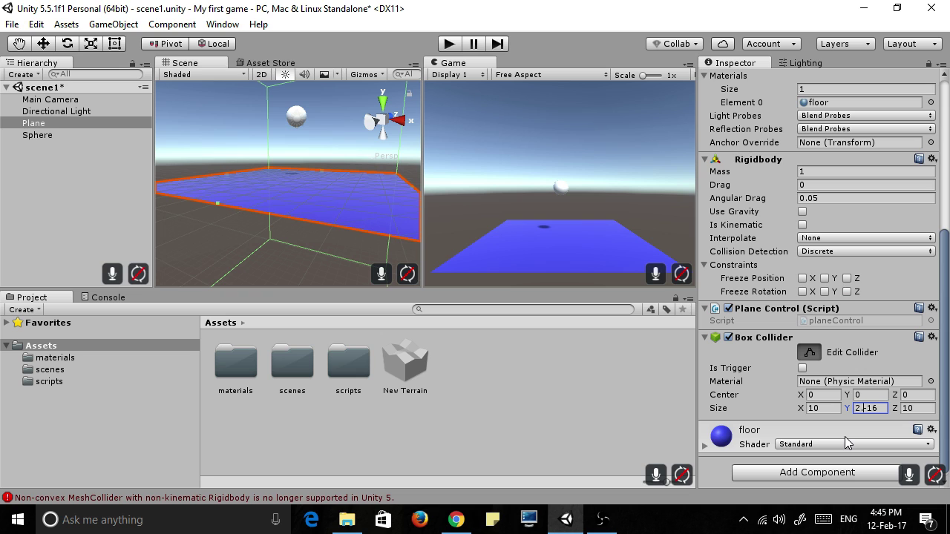
key(BackSpace)
key(BackSpace)
key(BackSpace)
key(BackSpace)
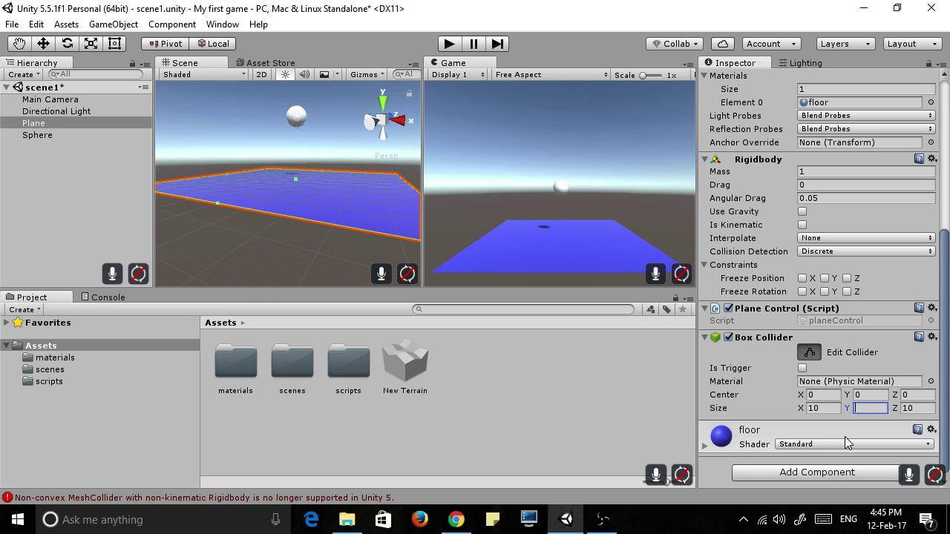
text(2)
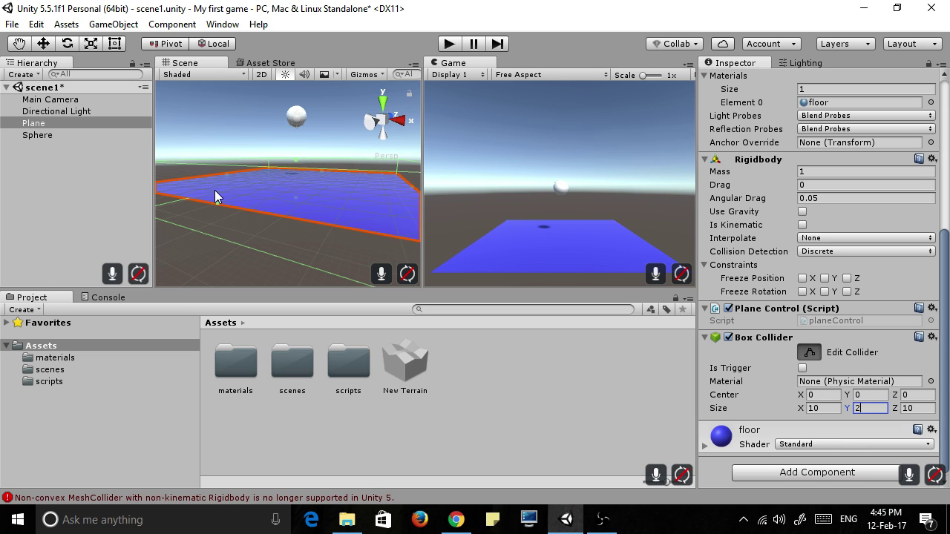
Step: Orbit and pan the Scene view to check the 10 × 2 × 10 collider outline
alt+drag(222, 197, 240, 227)
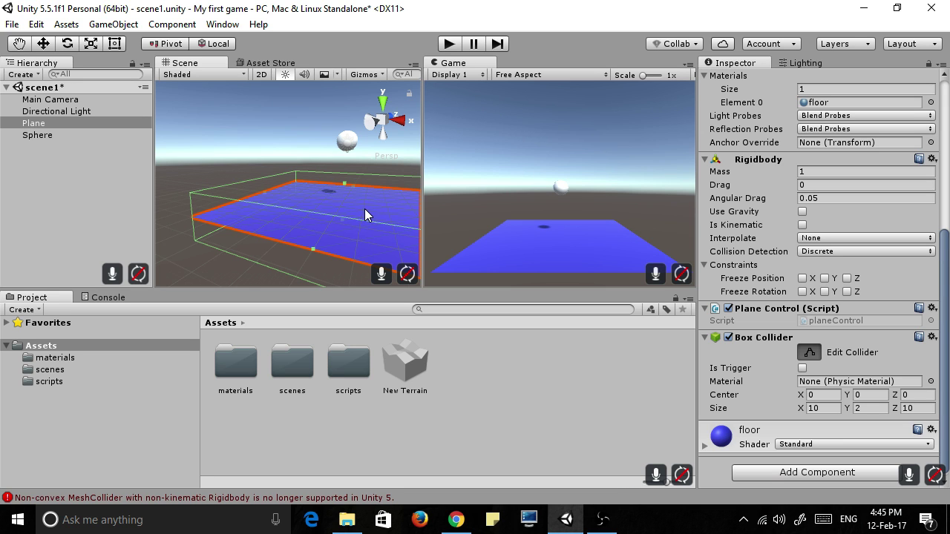
key(q)
middle_drag(365, 208, 349, 202)
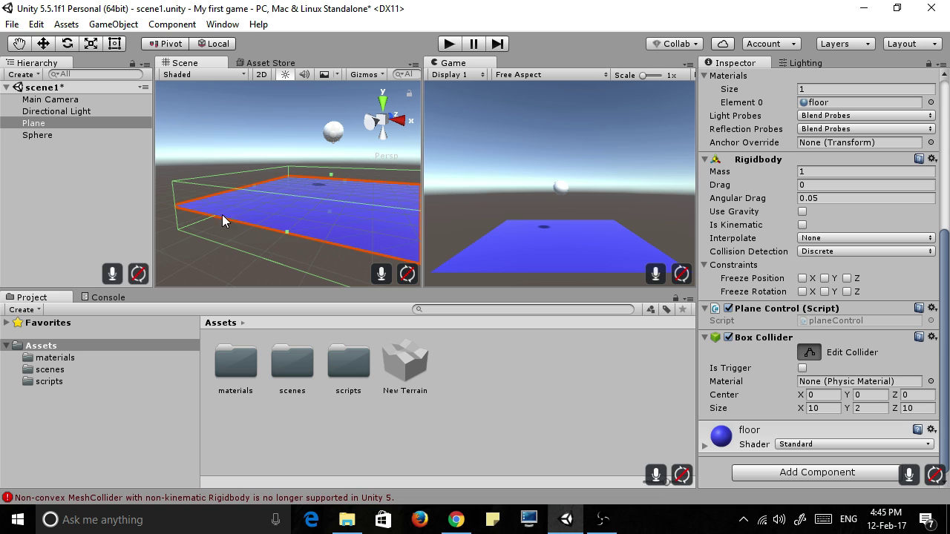
middle_drag(353, 193, 328, 206)
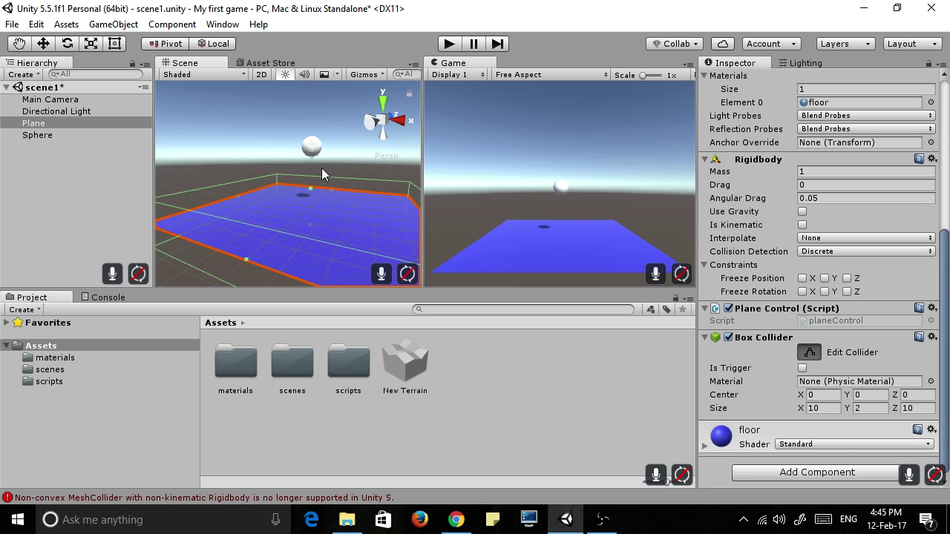
click(449, 44)
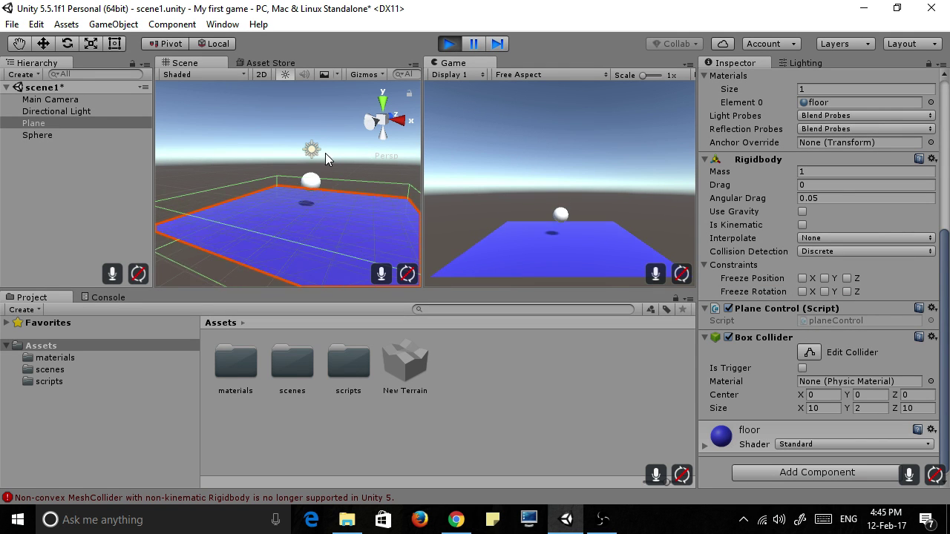
click(449, 43)
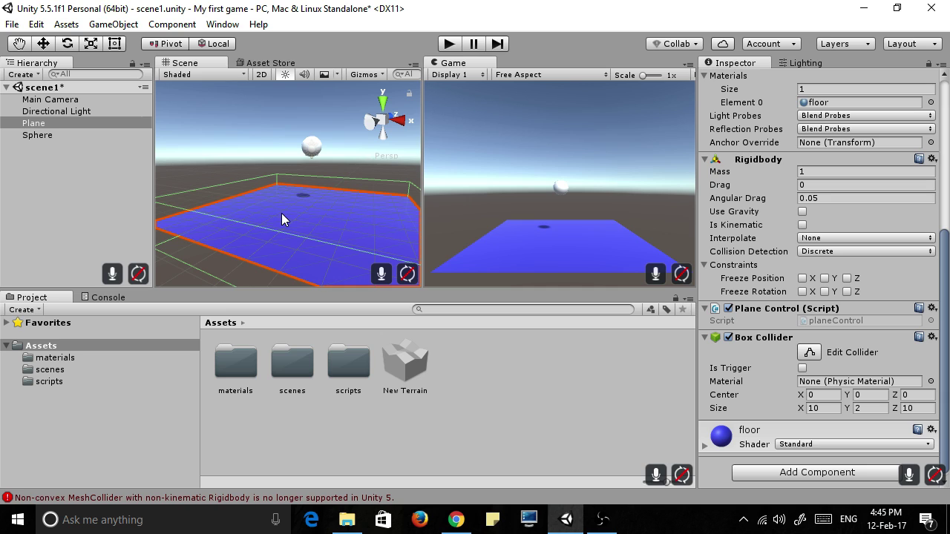
Step: Freeze the Plane Rigidbody's Y position and play the scene to watch the sphere fall
click(33, 124)
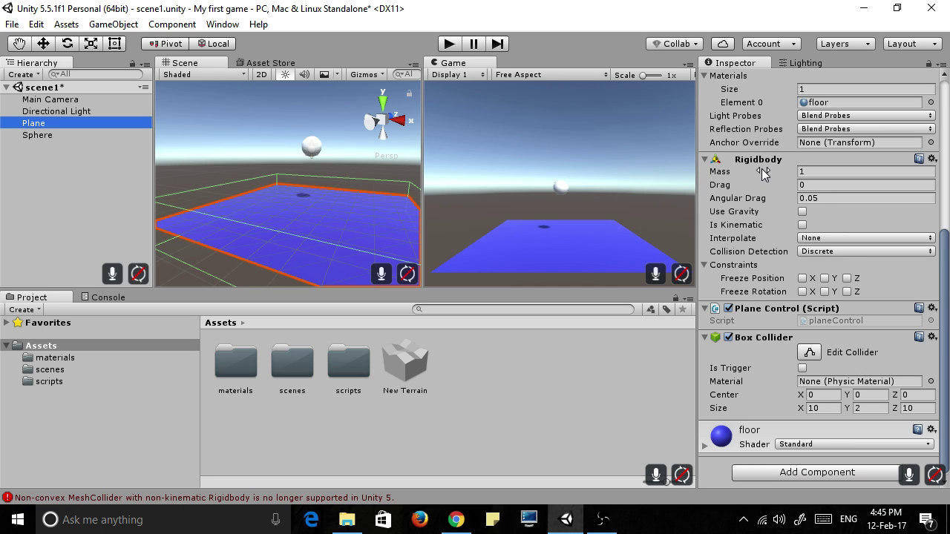
click(707, 265)
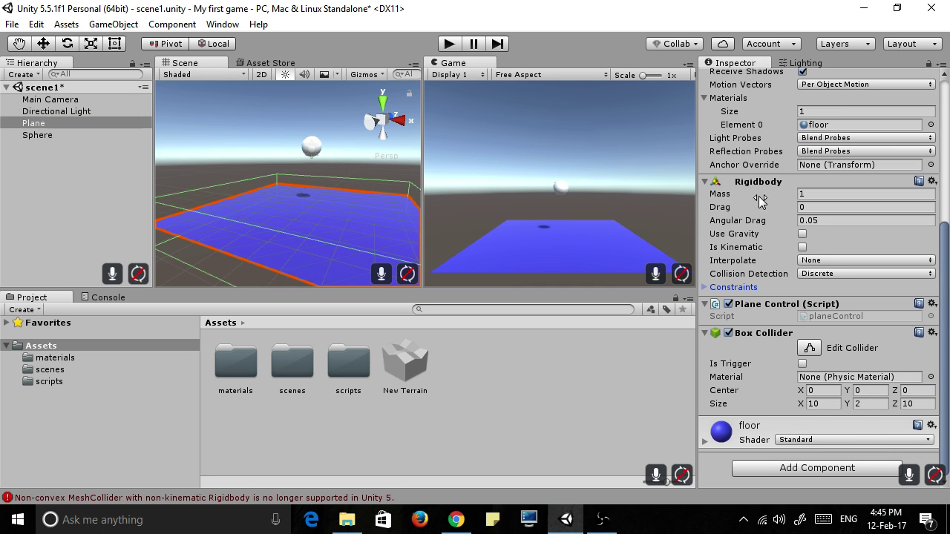
click(706, 287)
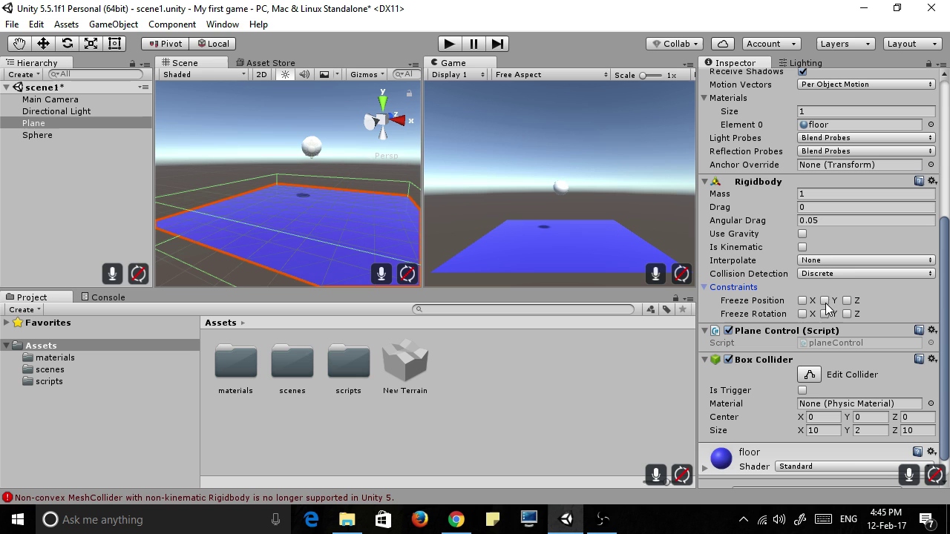
click(825, 301)
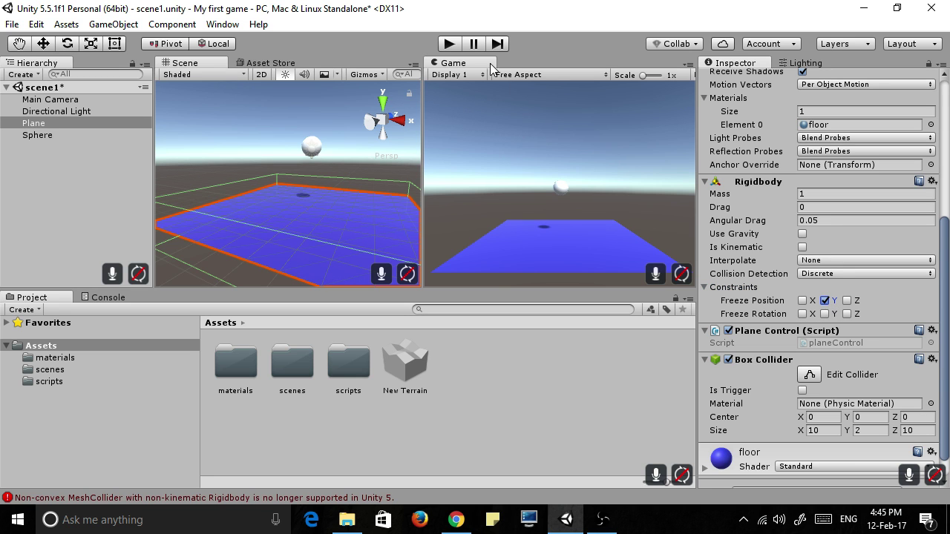
click(449, 43)
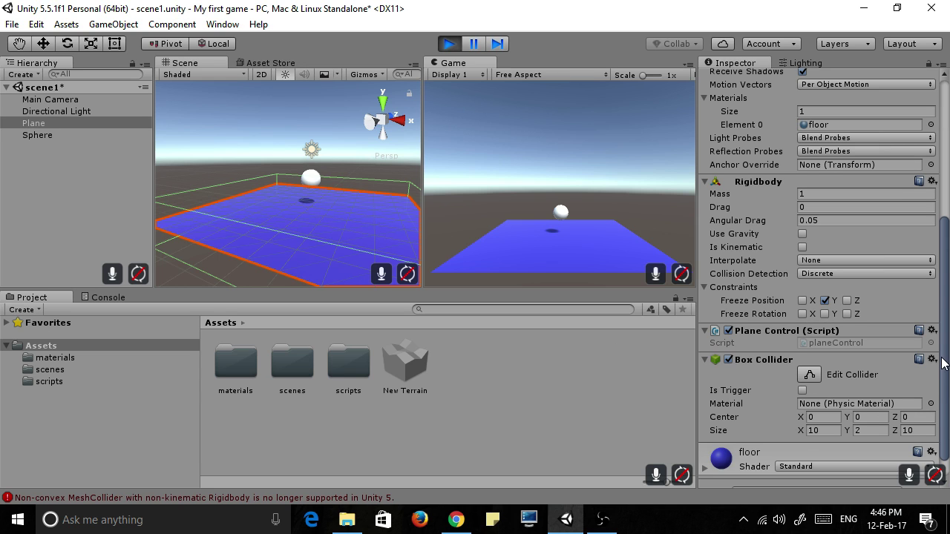
Step: Stop the run, change the Box Collider Size Y from 2 to 1, and test-play again
scroll(824, 301, down, 2)
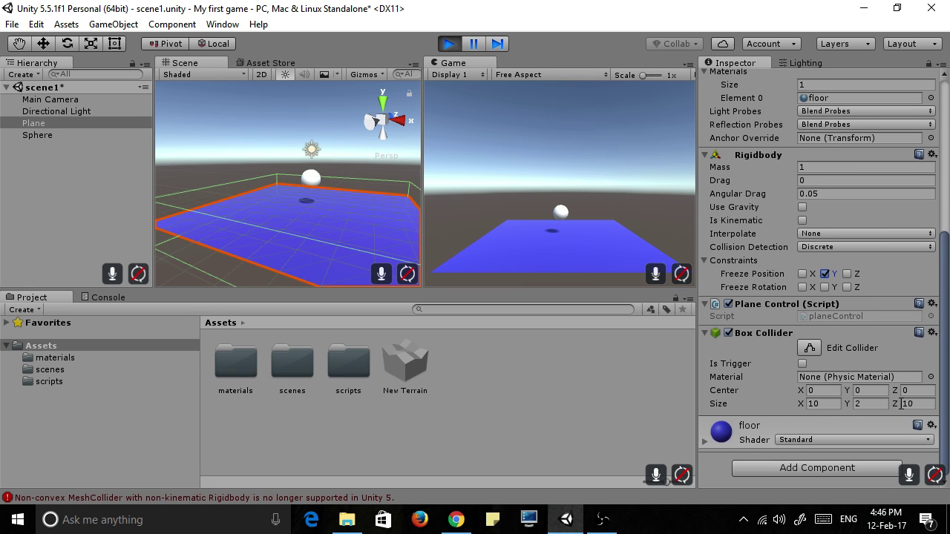
click(865, 403)
double_click(871, 401)
text(1)
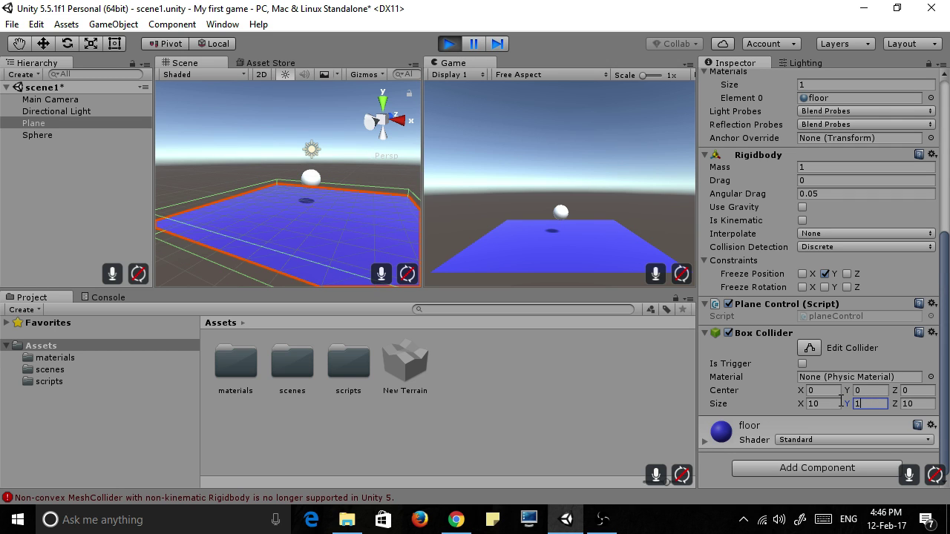
click(450, 48)
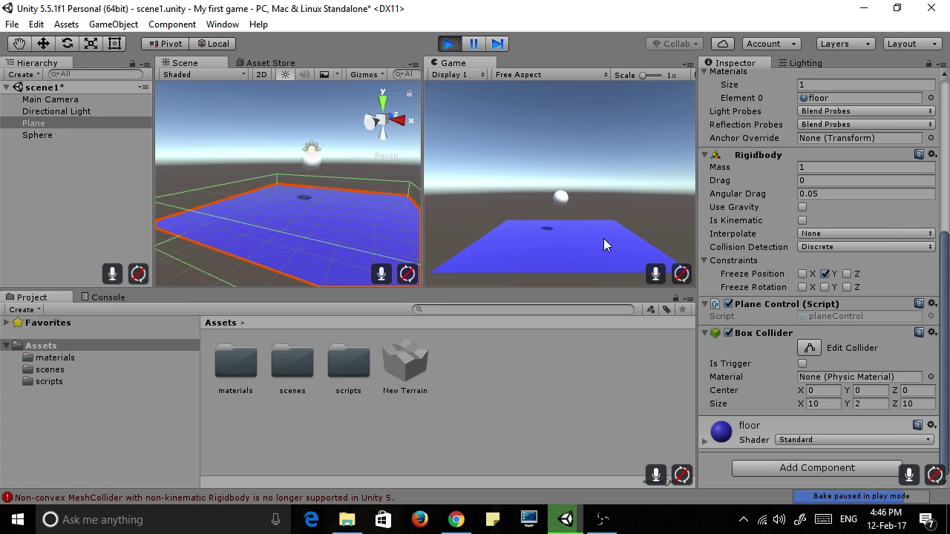
click(448, 46)
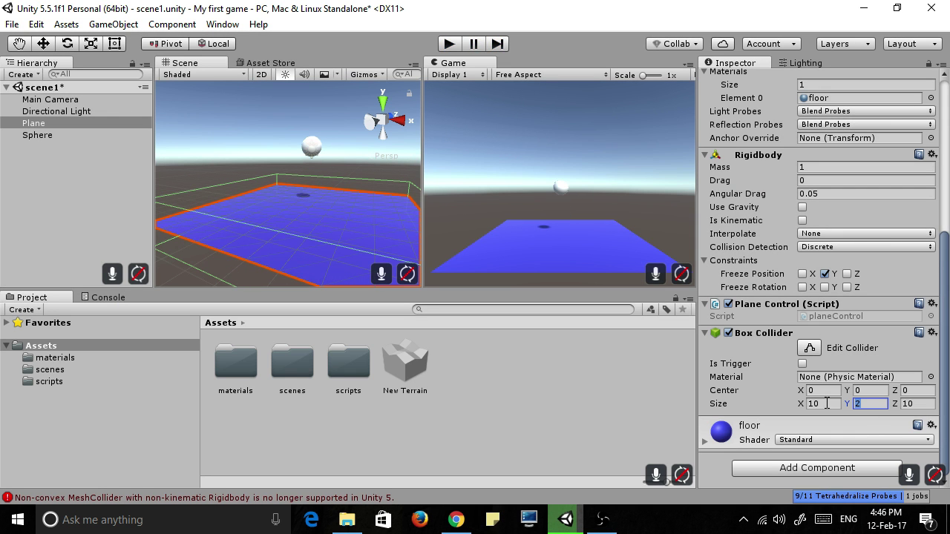
click(870, 404)
text(1)
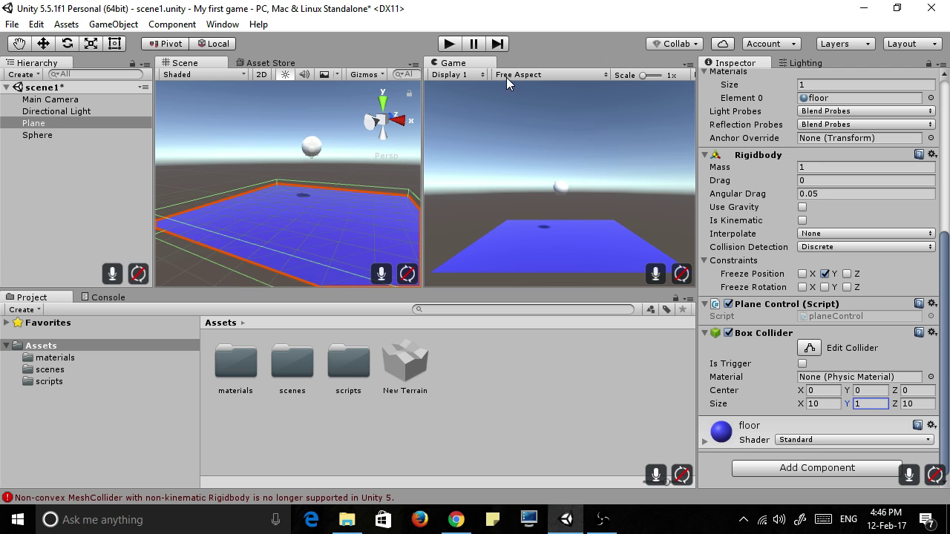
click(454, 41)
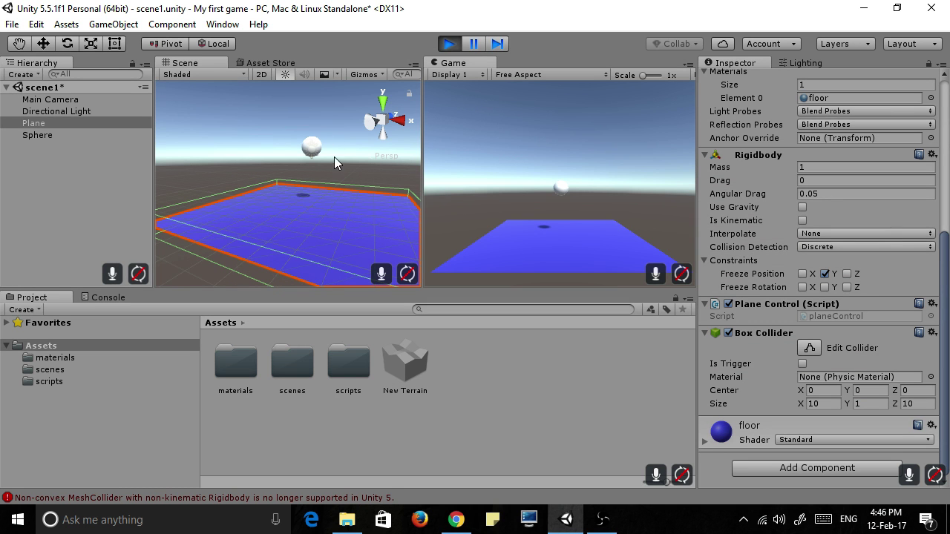
click(449, 45)
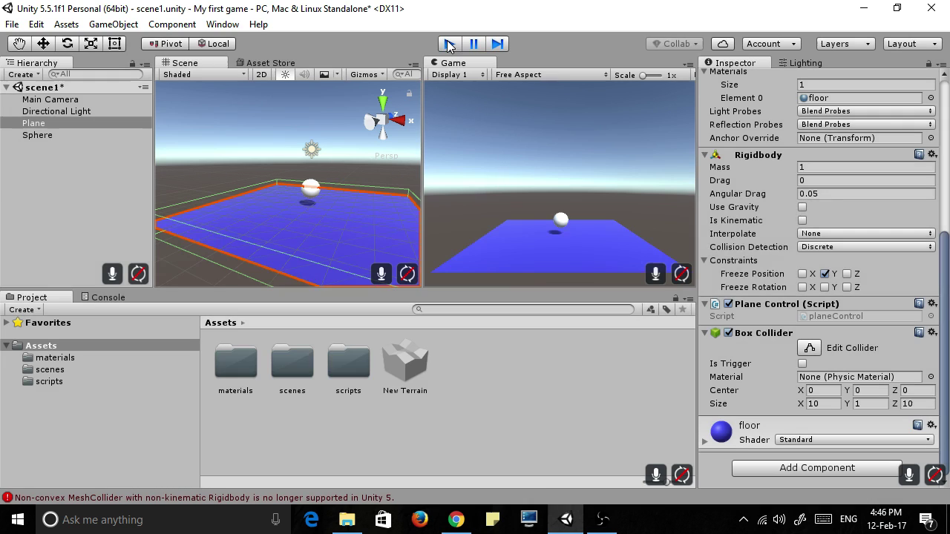
Step: Set the Box Collider Size Y to 0.1 and test-run the scene
click(866, 401)
text(0.)
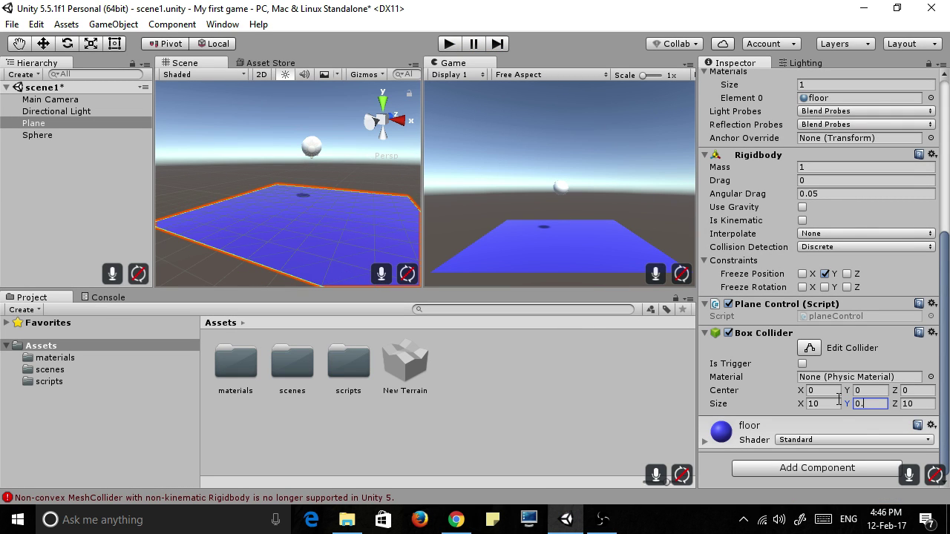
text(1)
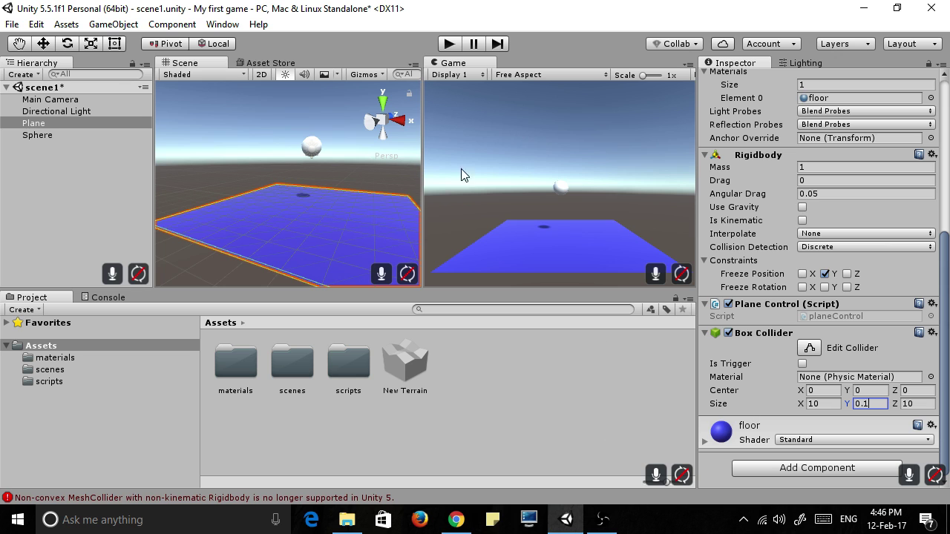
click(321, 169)
click(449, 43)
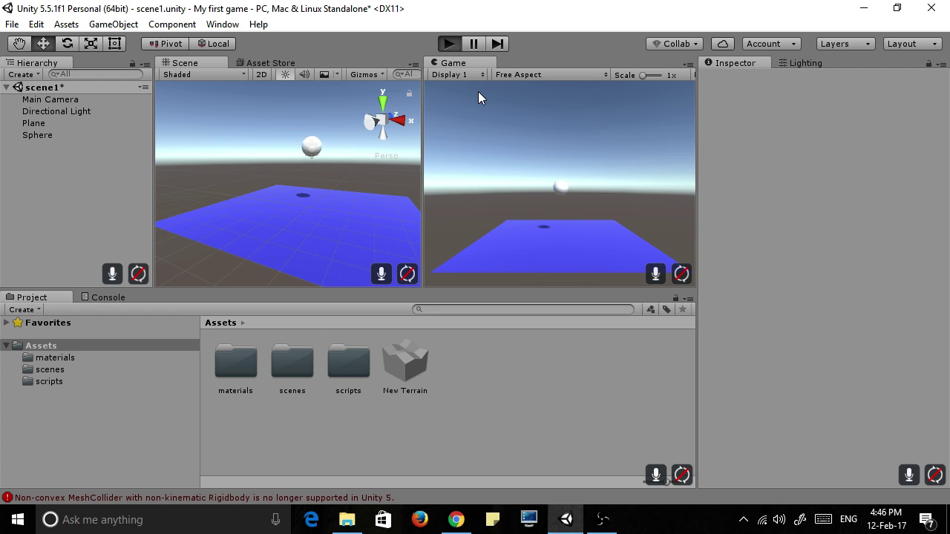
click(446, 44)
Step: Reselect the Plane and play the scene again to see the sphere land
click(322, 230)
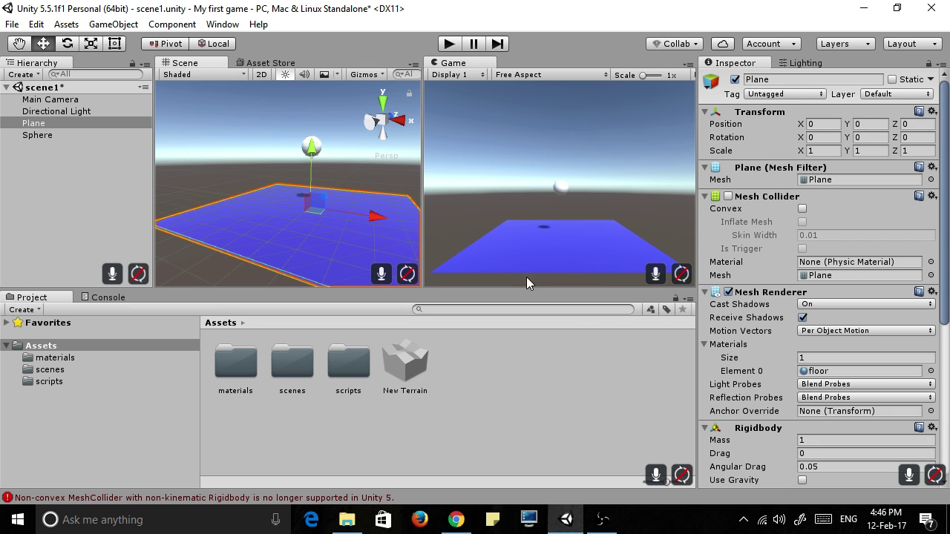
drag(948, 297, 947, 446)
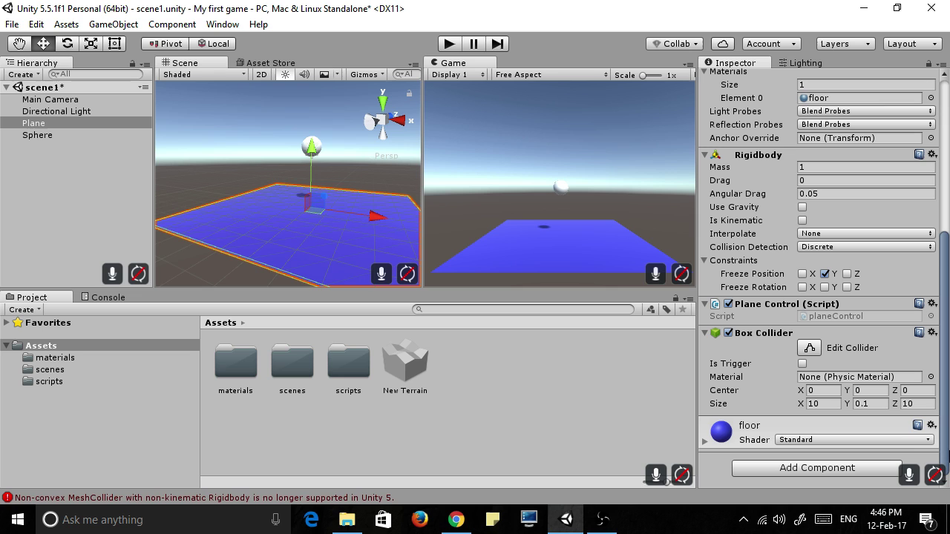
click(449, 43)
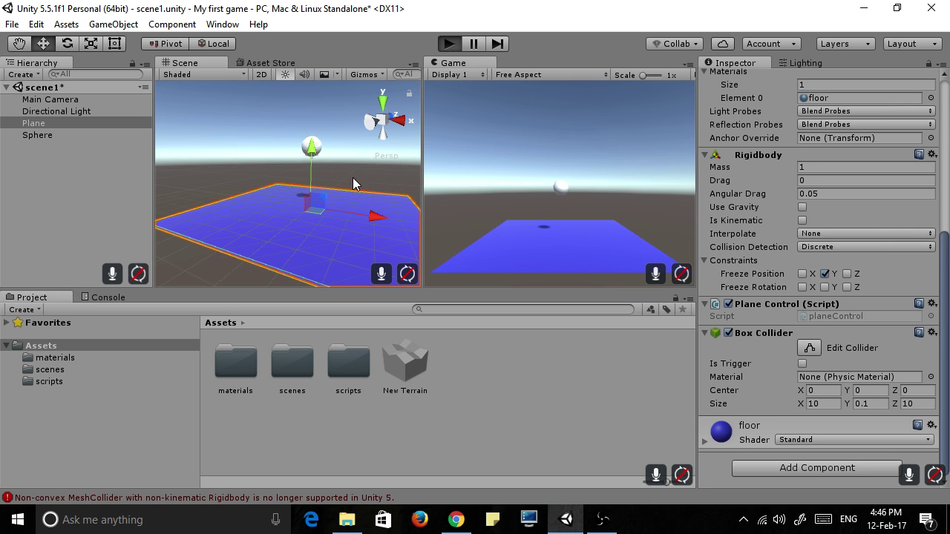